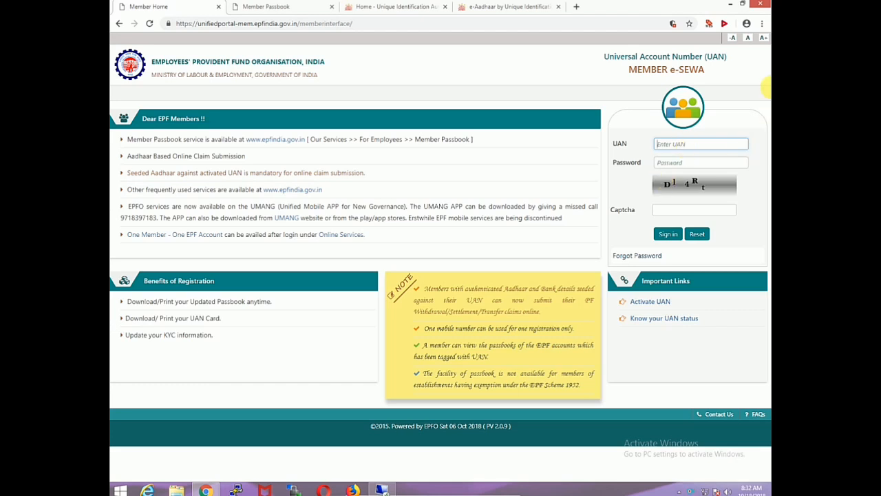
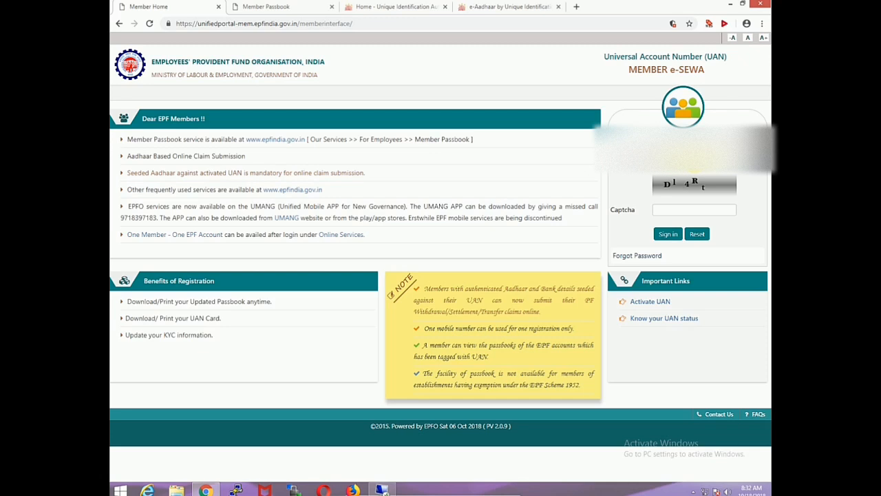
Sign in with the member's UAN, account password and the displayed captcha
click(658, 218)
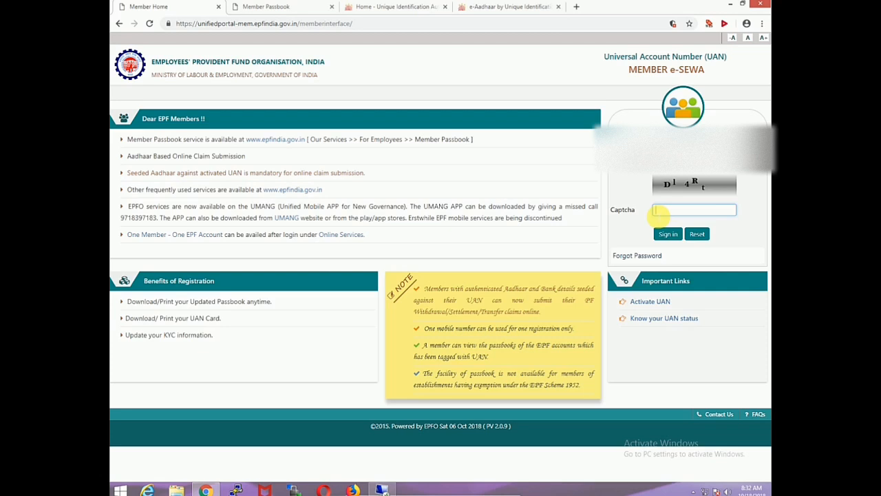
text(D14Rt)
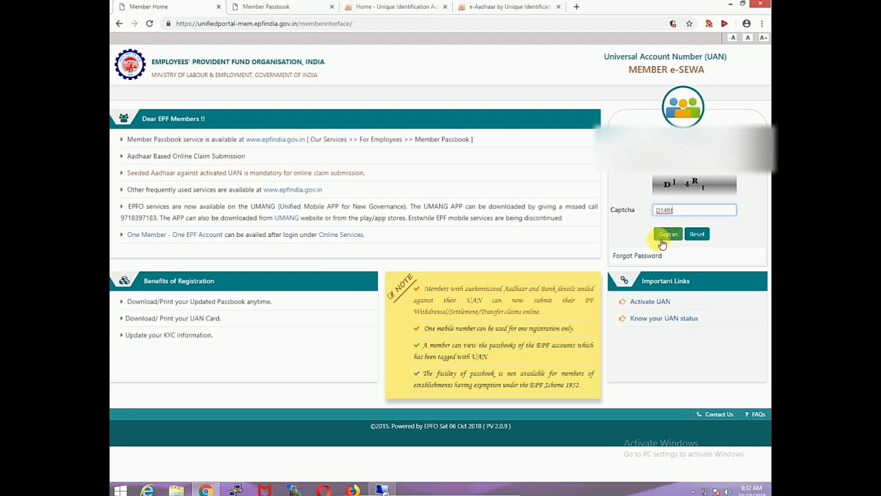
click(664, 235)
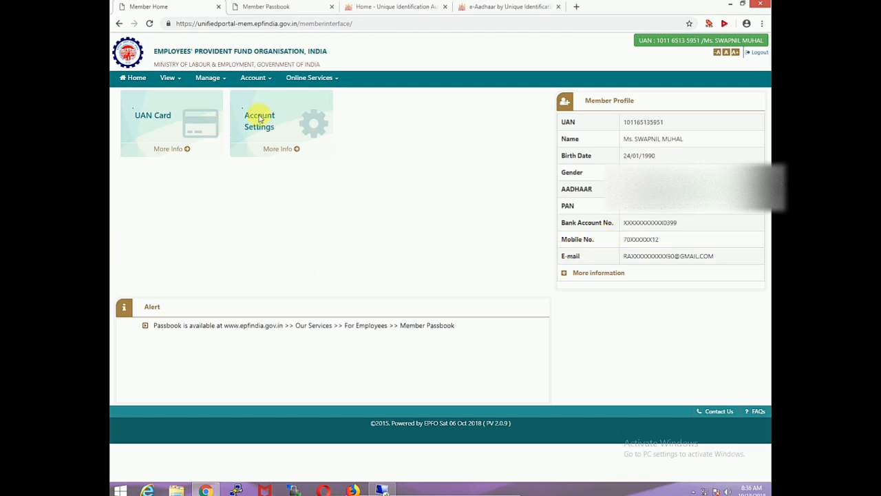
Go to the KYC page from the Manage menu
click(205, 78)
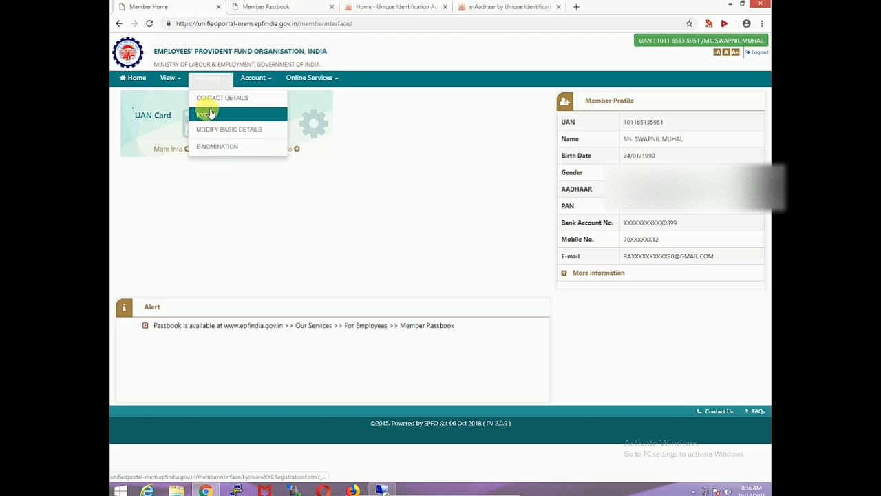
click(207, 114)
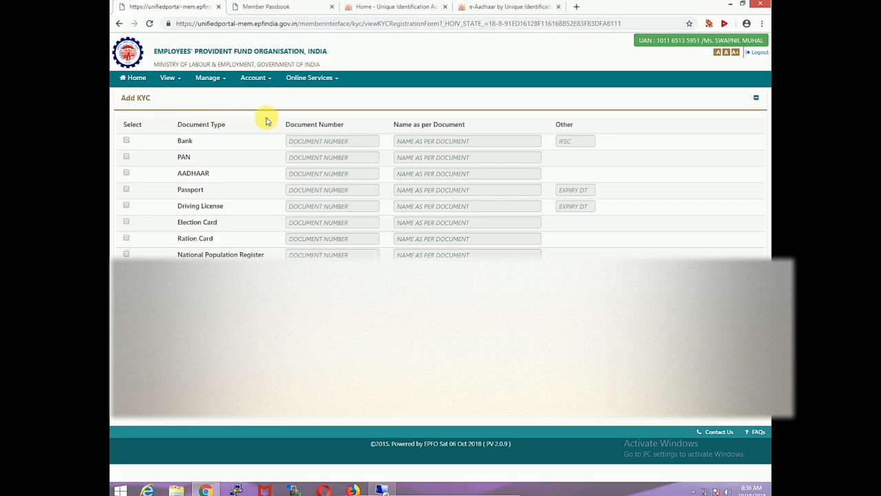
Look over the KYC page, then bring up the Online Services menu
scroll(424, 224, down, 1)
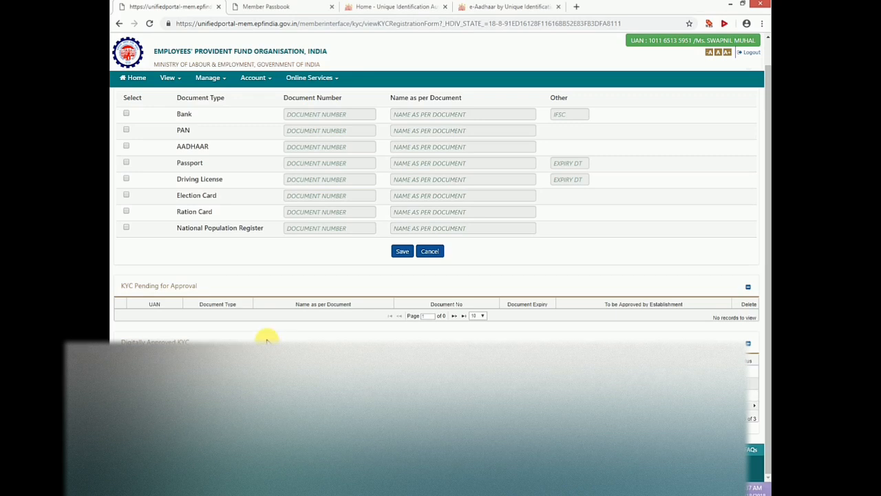
scroll(291, 112, up, 1)
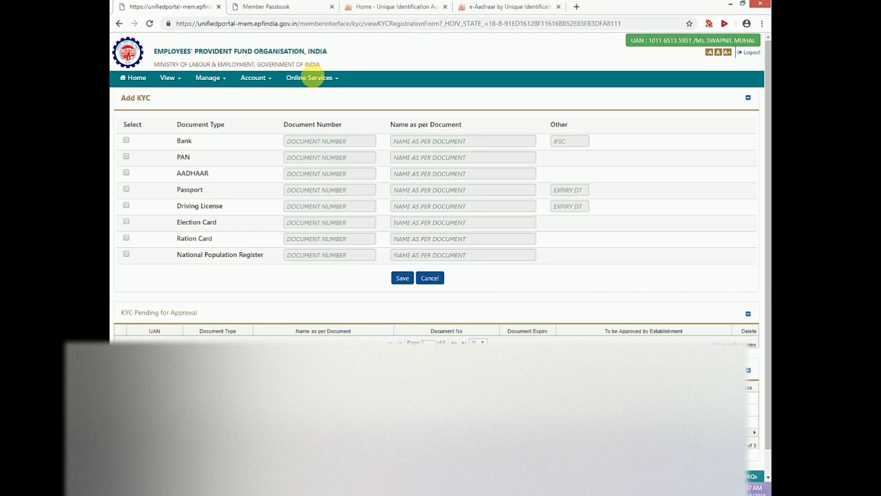
click(314, 77)
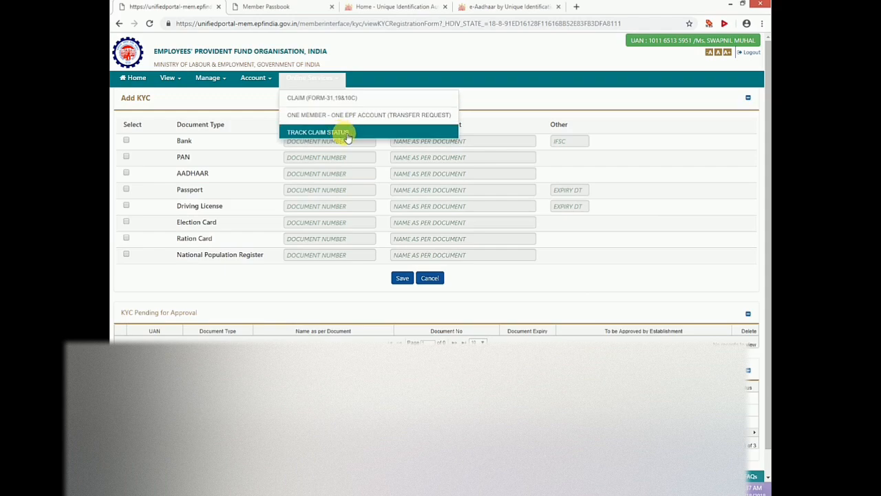
Start a CLAIM (FORM-31,19&10C), verify the bank account's last four digits and accept the undertaking
click(333, 102)
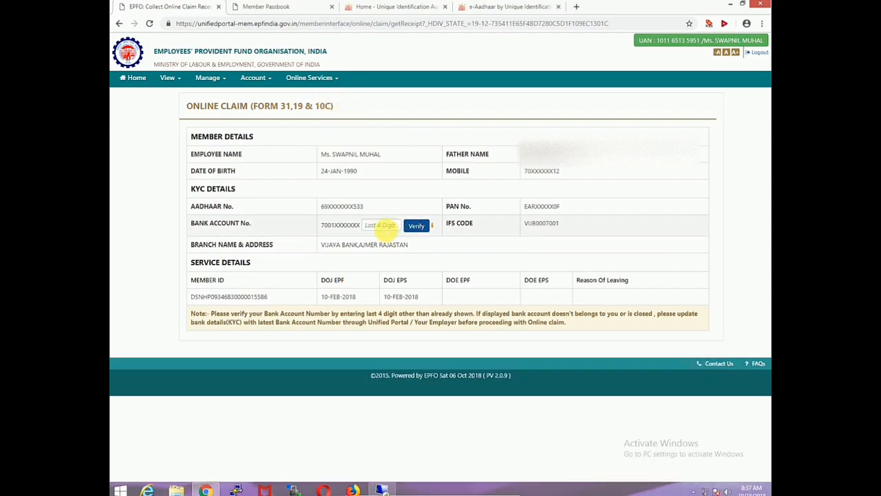
click(380, 225)
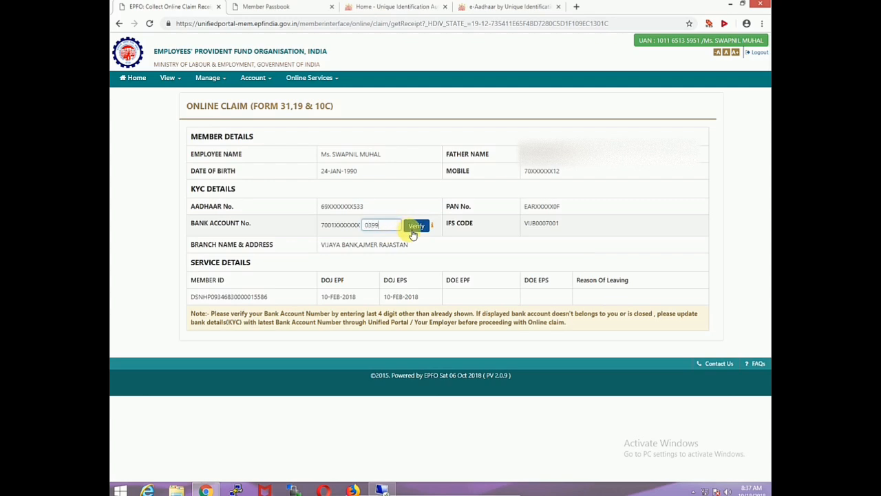
click(416, 225)
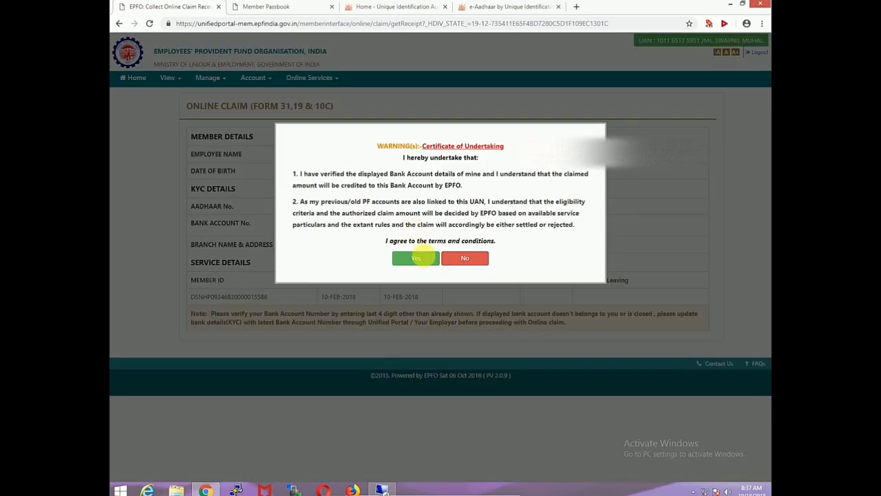
click(418, 258)
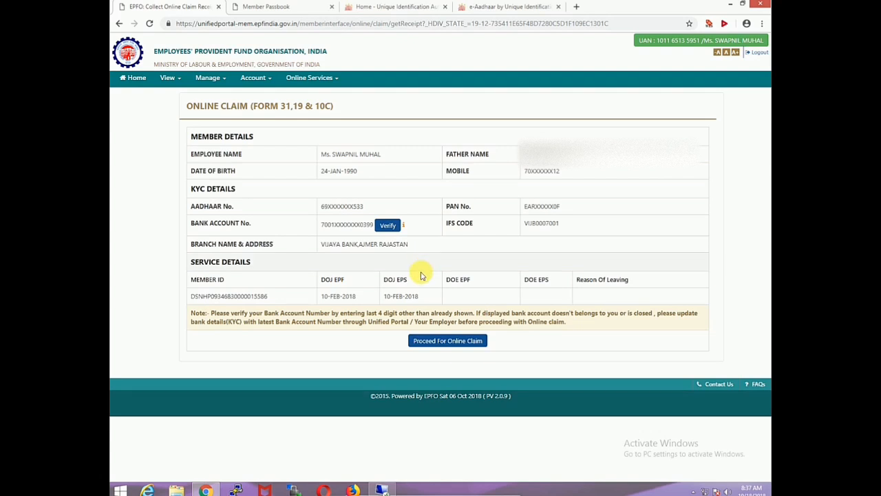
click(448, 341)
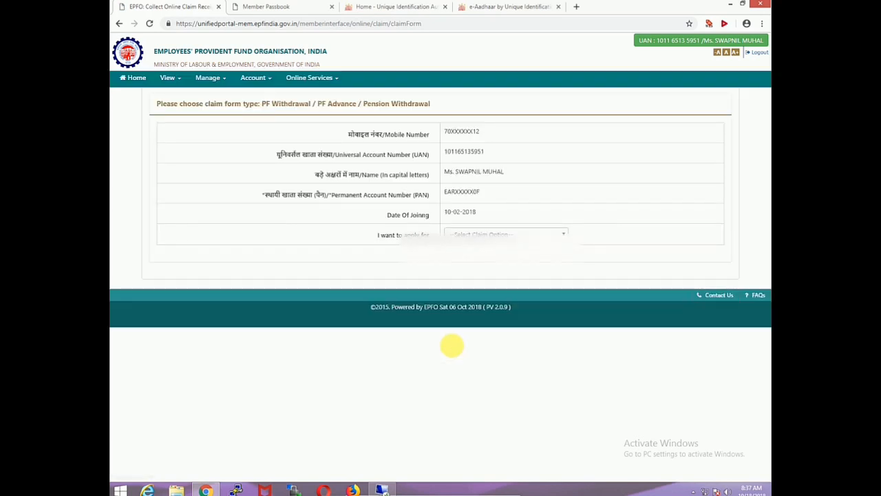
Select PF ADVANCE (FORM-31) as the claim type and show the purpose choices
click(482, 235)
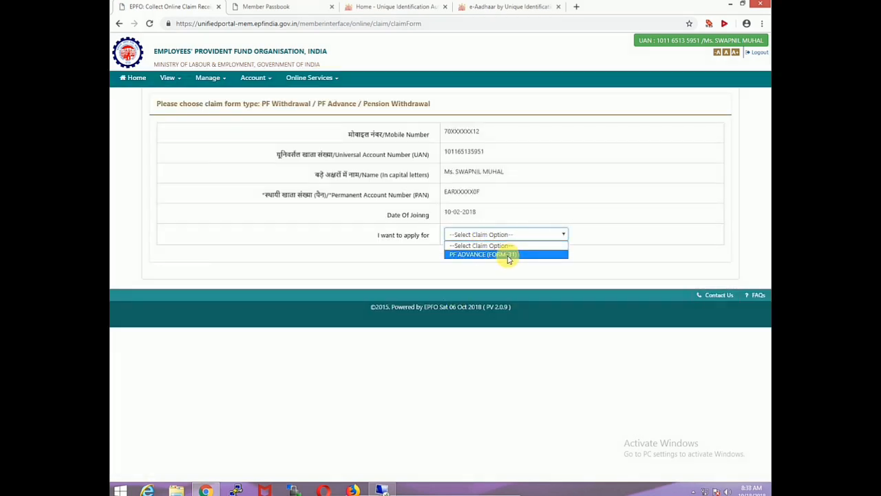
click(507, 255)
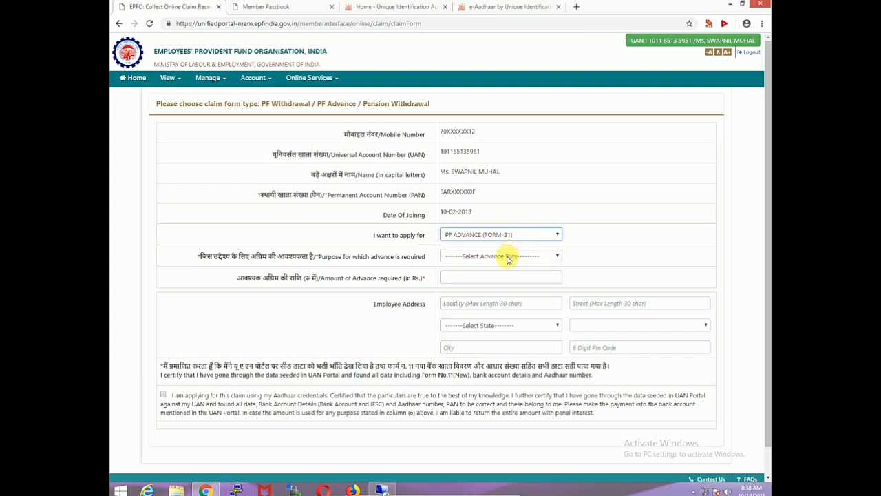
click(507, 257)
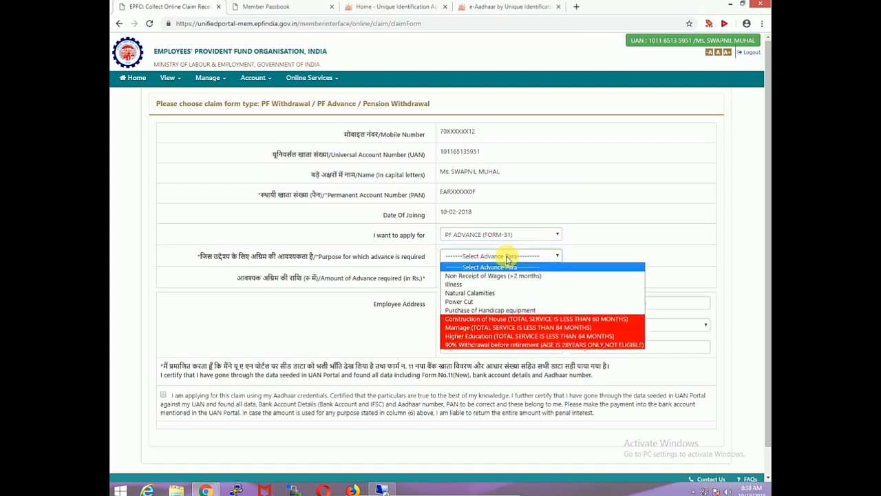
Choose Natural Calamities as the purpose and enter 3434 as the advance amount
click(504, 293)
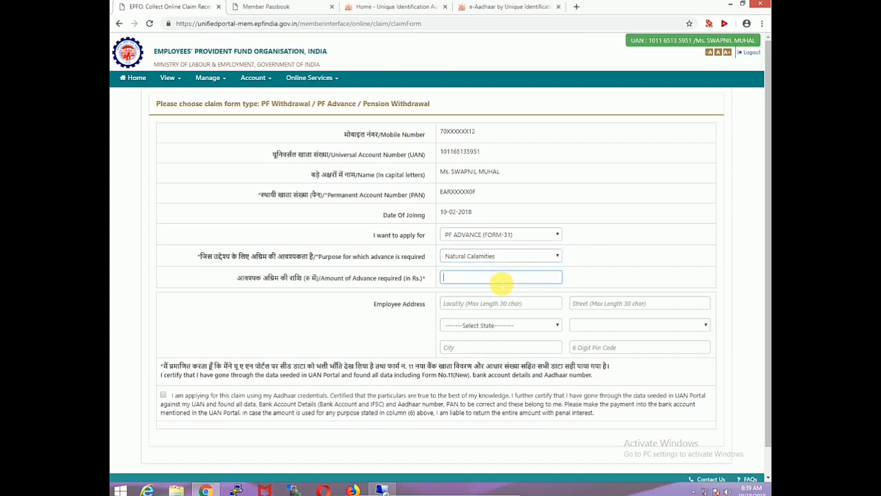
text(3434)
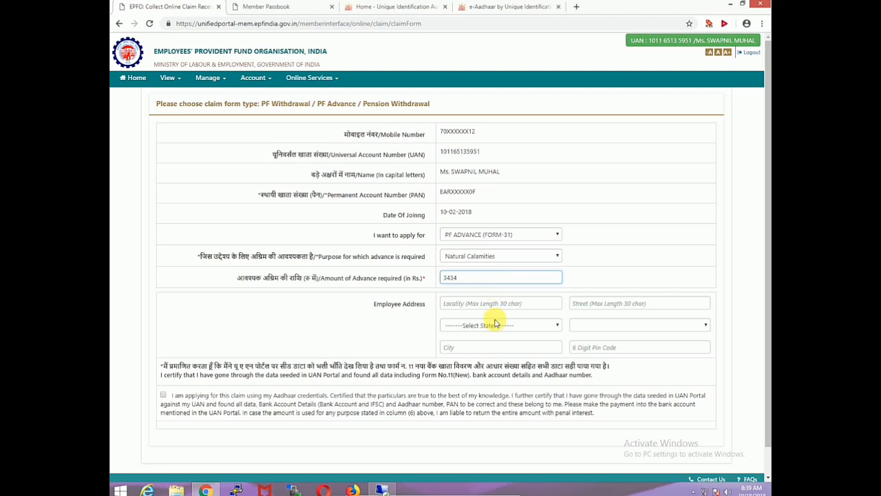
click(493, 310)
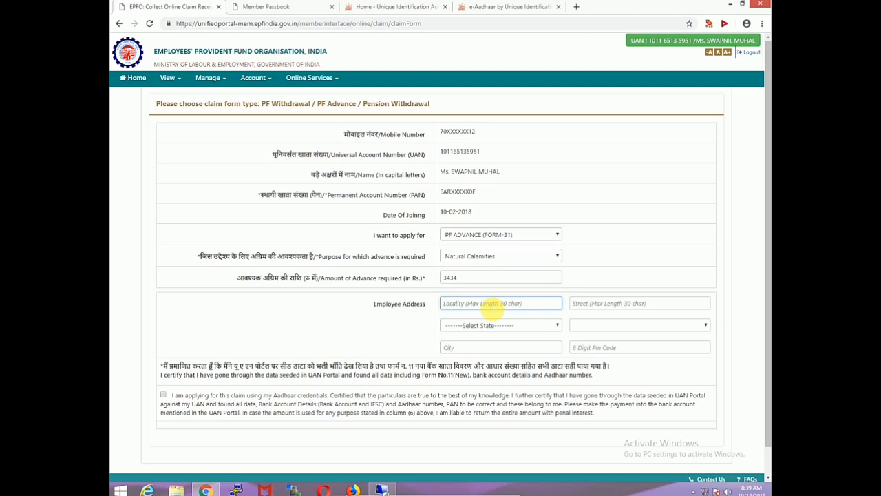
Enter ajmer as locality and street, and select RAJASTHAN as the state
text(ajmer)
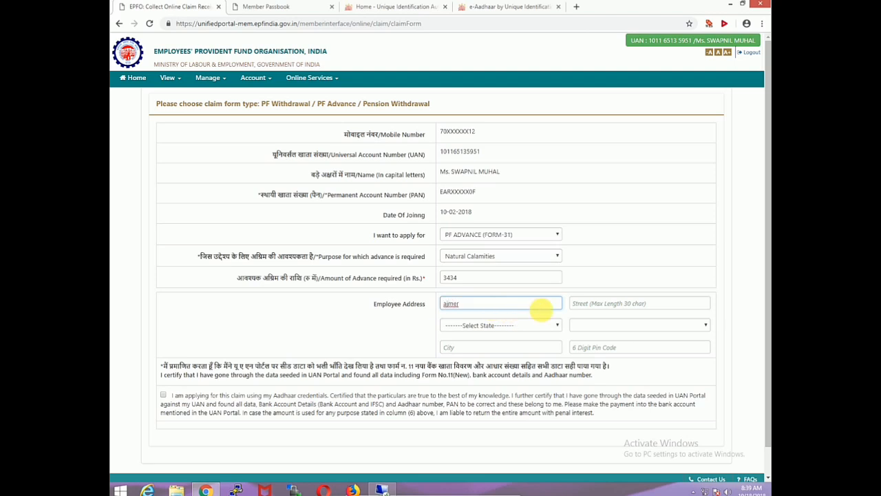
click(603, 306)
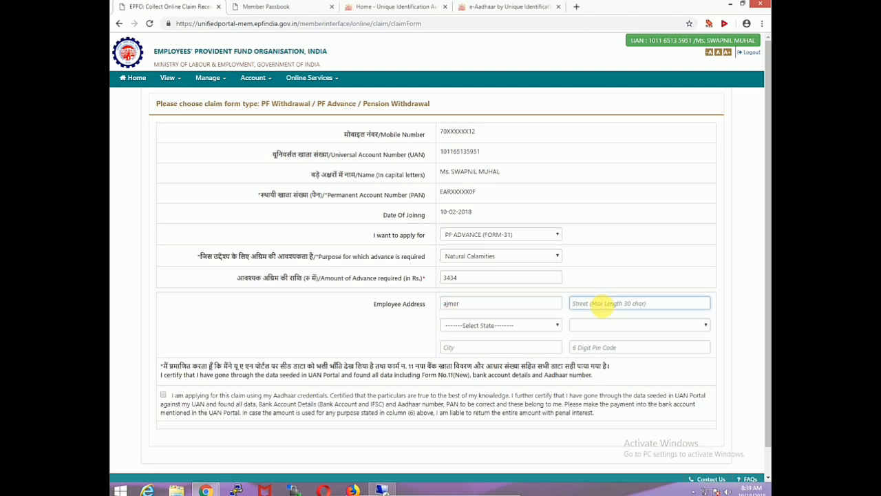
text(ajmer)
click(532, 326)
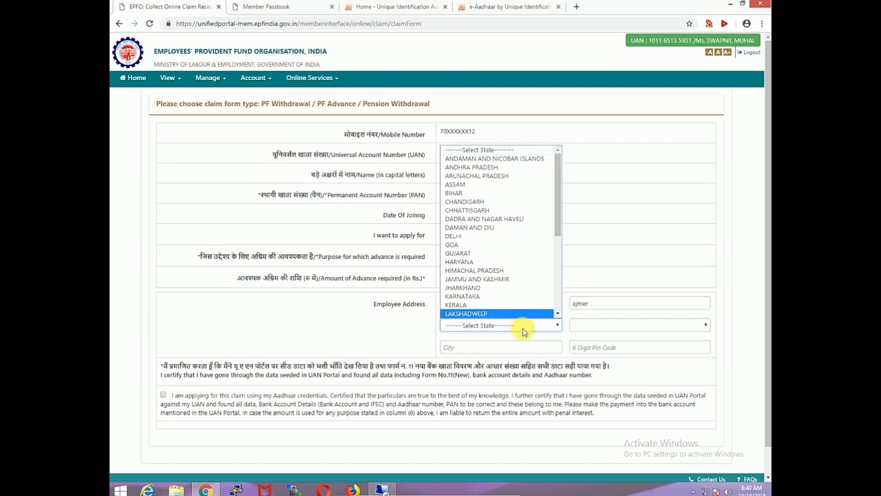
key(r)
key(Return)
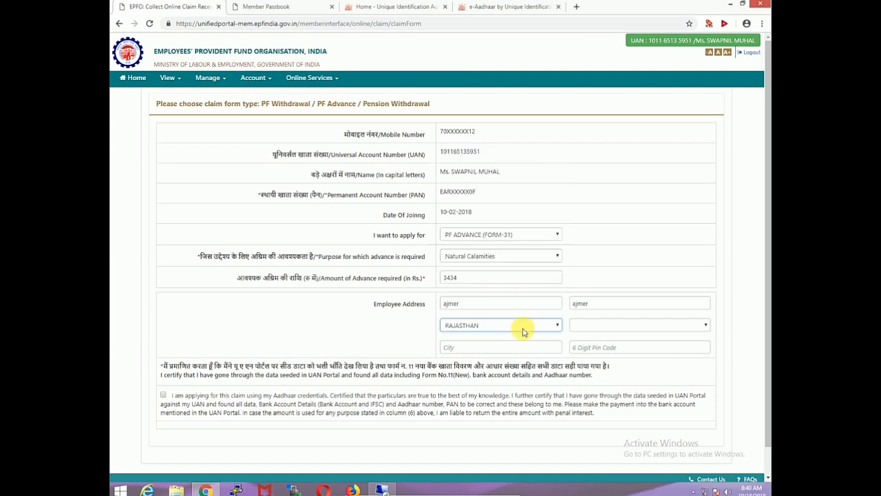
Pick AJMER as the district, type ajmer as the city, and enter the pin code
click(599, 327)
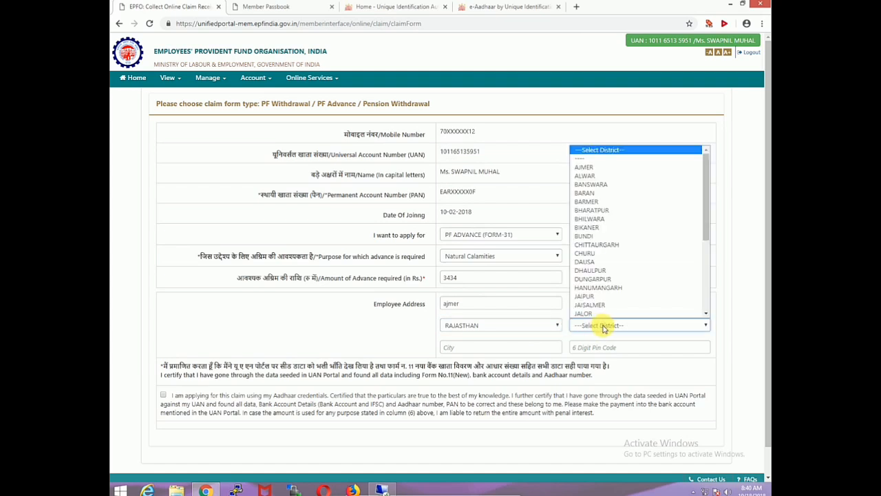
click(589, 169)
key(a)
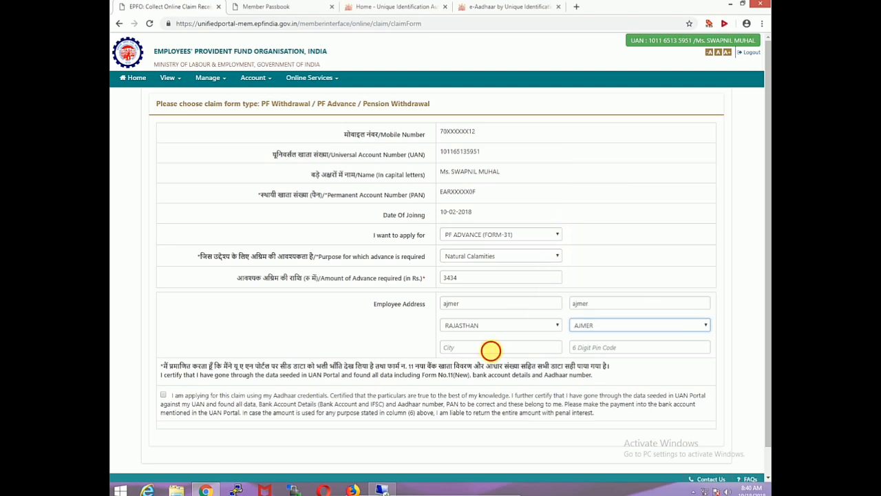
click(490, 350)
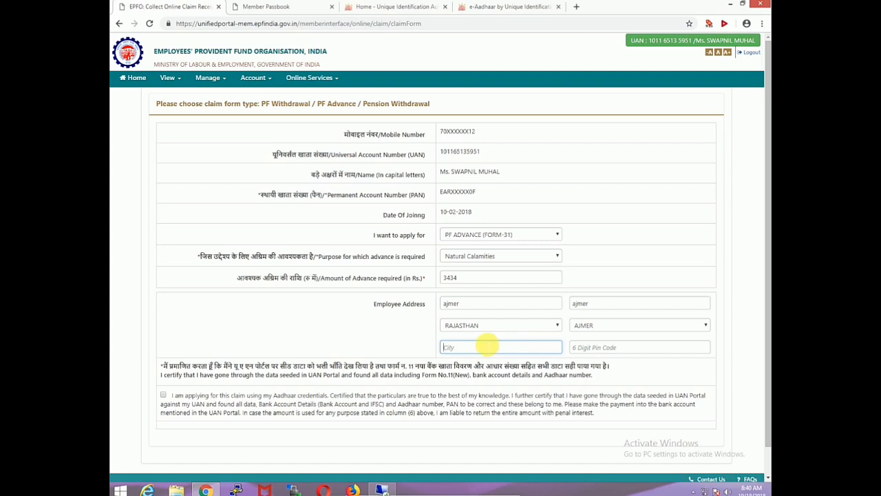
text(ajmer)
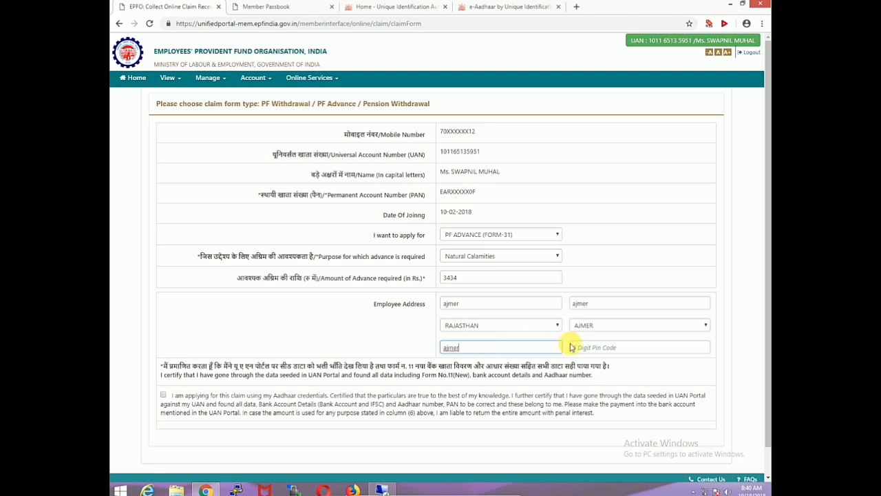
click(591, 346)
text(305)
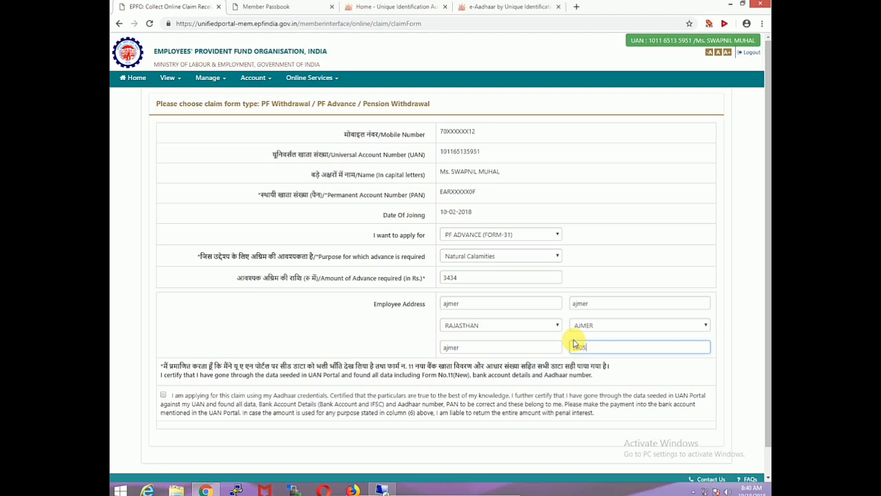
text(001)
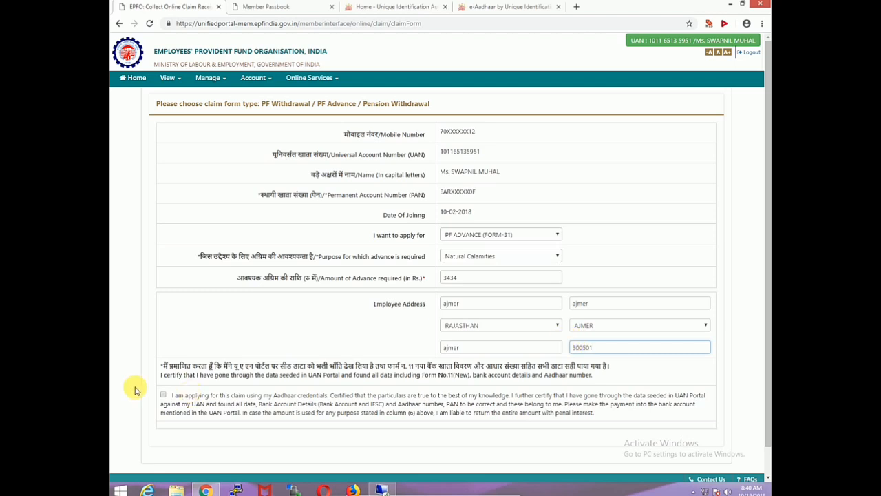
Accept the Aadhaar consent declaration and request an Aadhaar OTP on the registered mobile
click(164, 395)
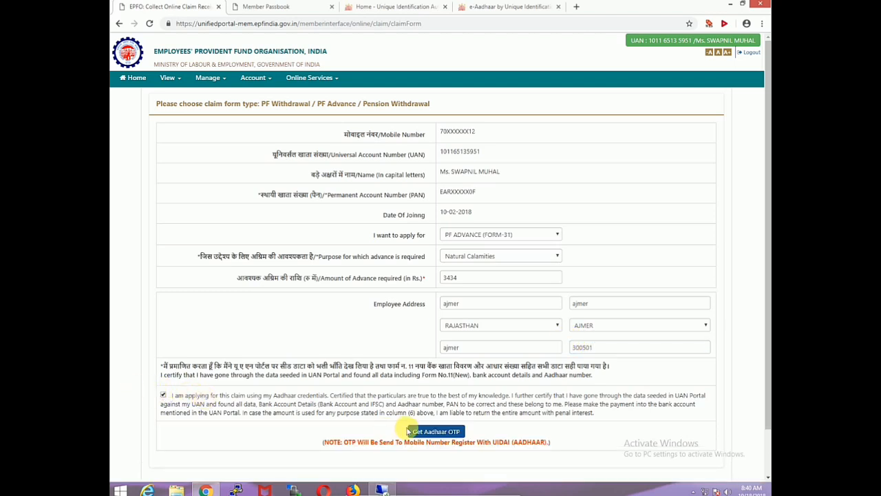
click(430, 433)
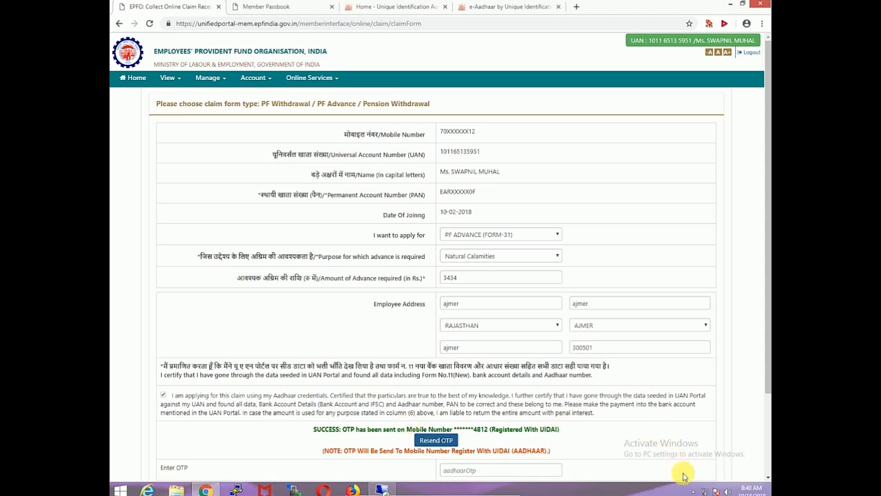
click(693, 490)
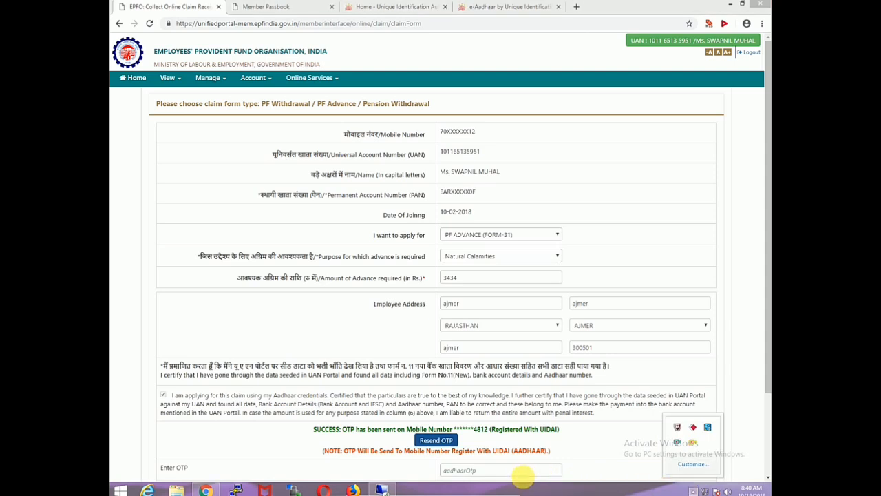
click(550, 488)
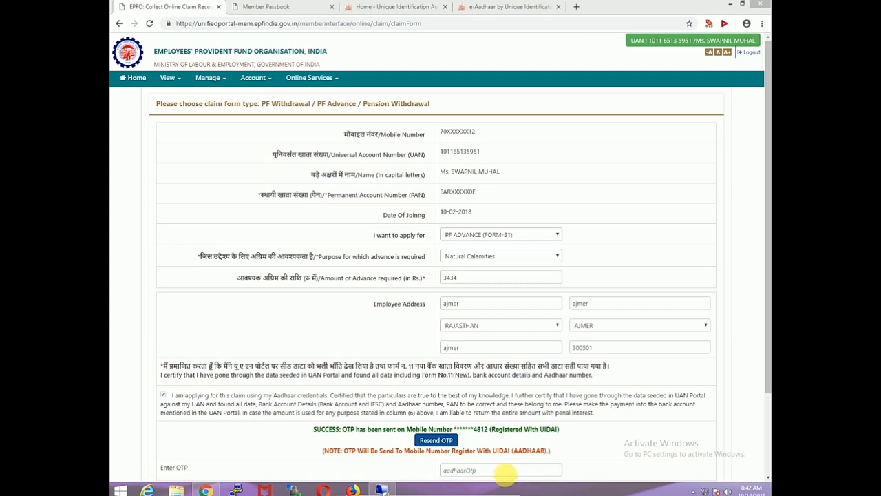
Enter the six-digit Aadhaar OTP received on the mobile, correcting one mistyped digit
click(508, 472)
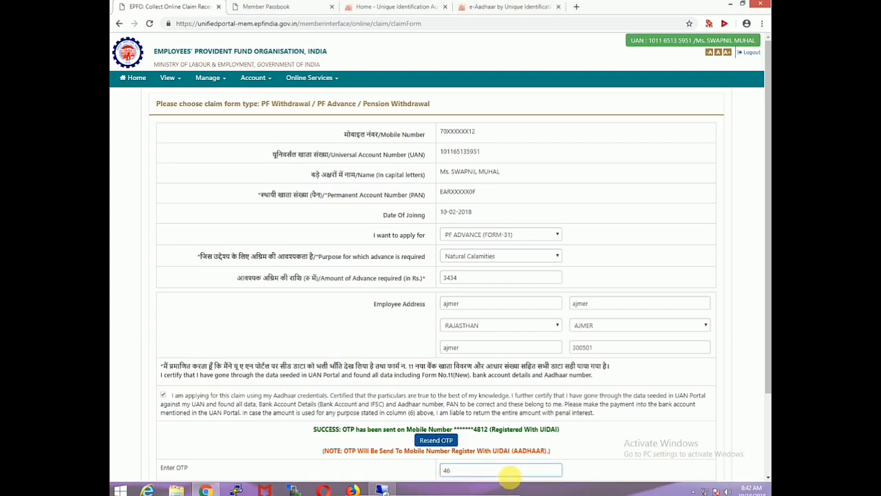
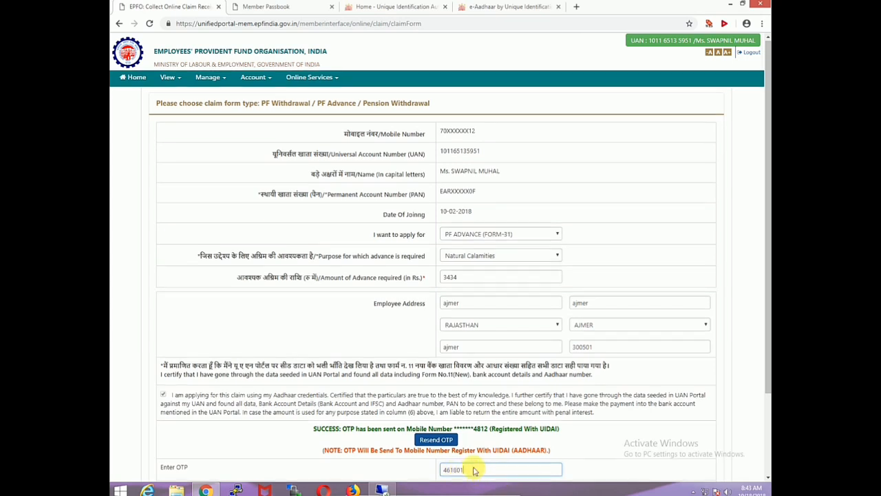
scroll(473, 469, down, 2)
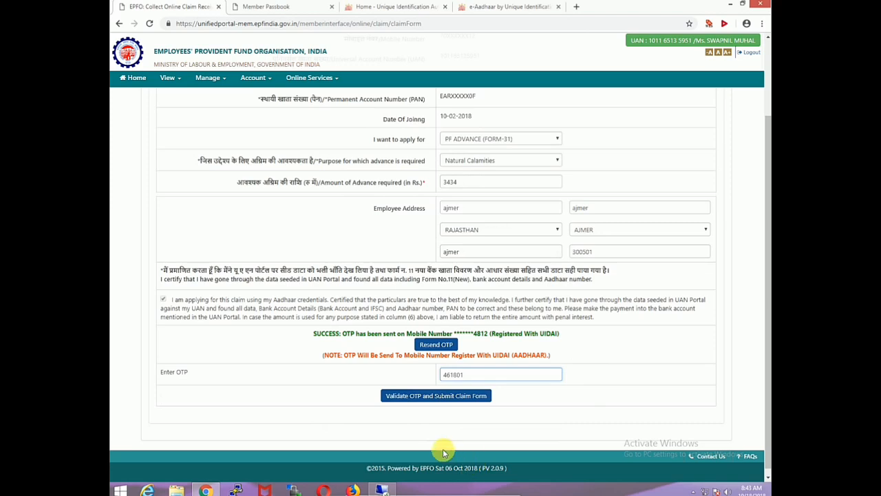
Validate the OTP, submit the PF Advance claim, and open its PDF
click(453, 396)
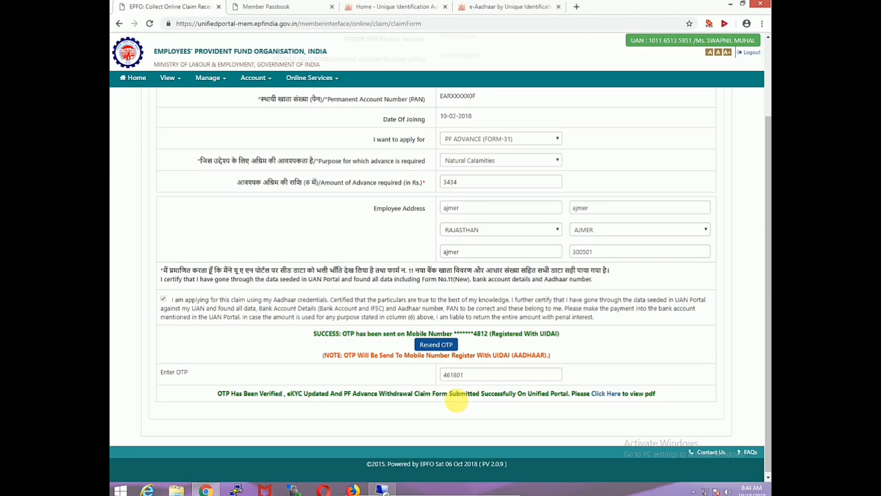
click(600, 393)
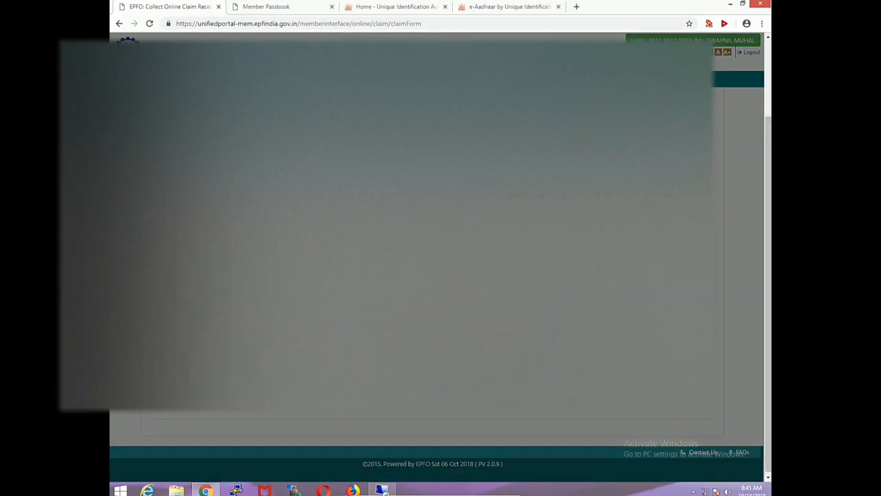